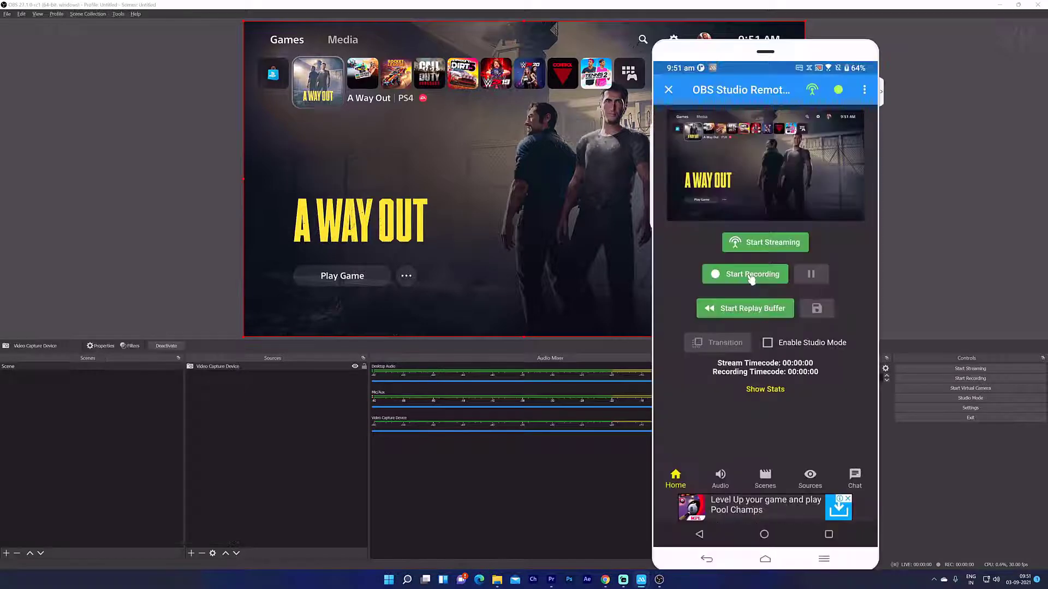
- Start an OBS recording from the phone, then browse the Scenes, Sources and Chat tabs before returning Home
left_click(751, 276)
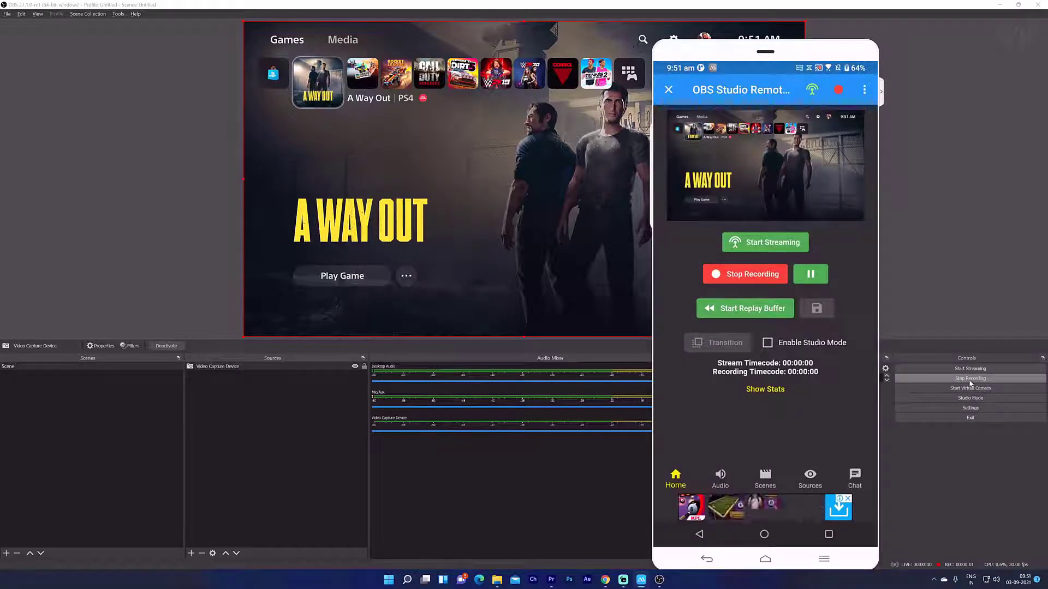
left_click(768, 479)
left_click(811, 479)
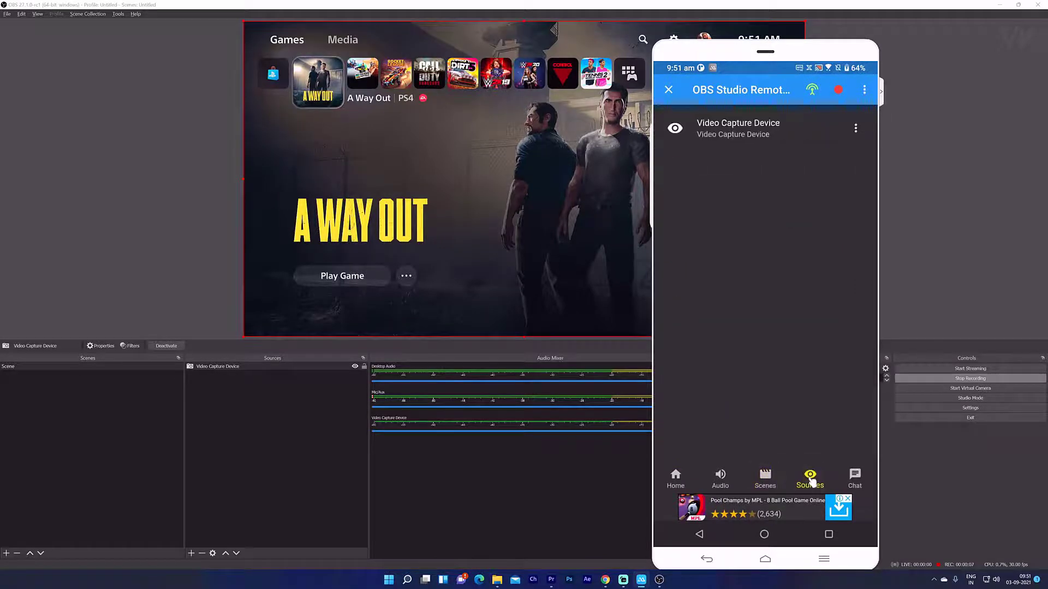
left_click(855, 478)
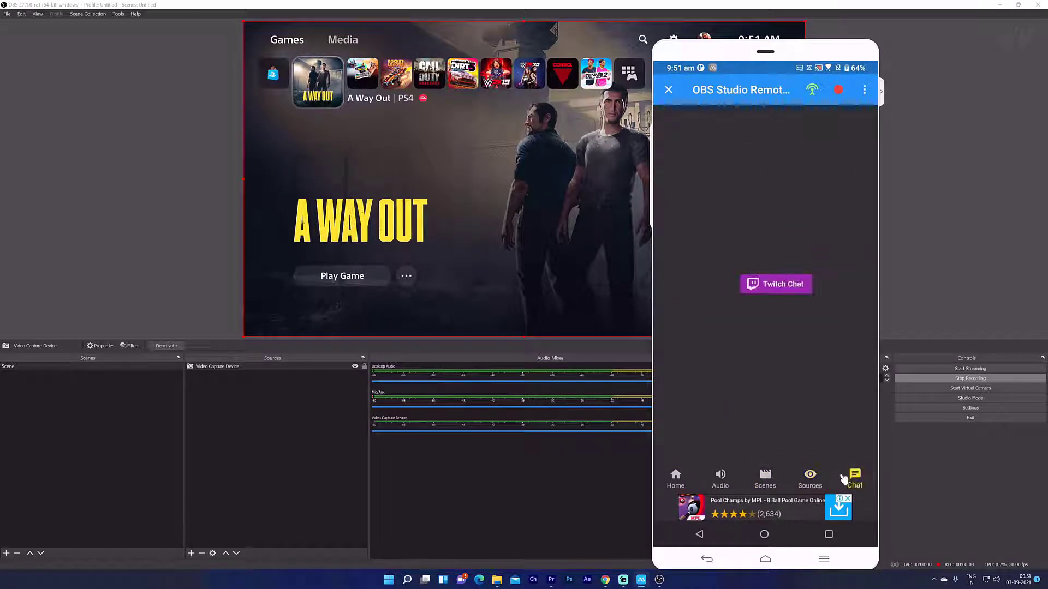
left_click(675, 478)
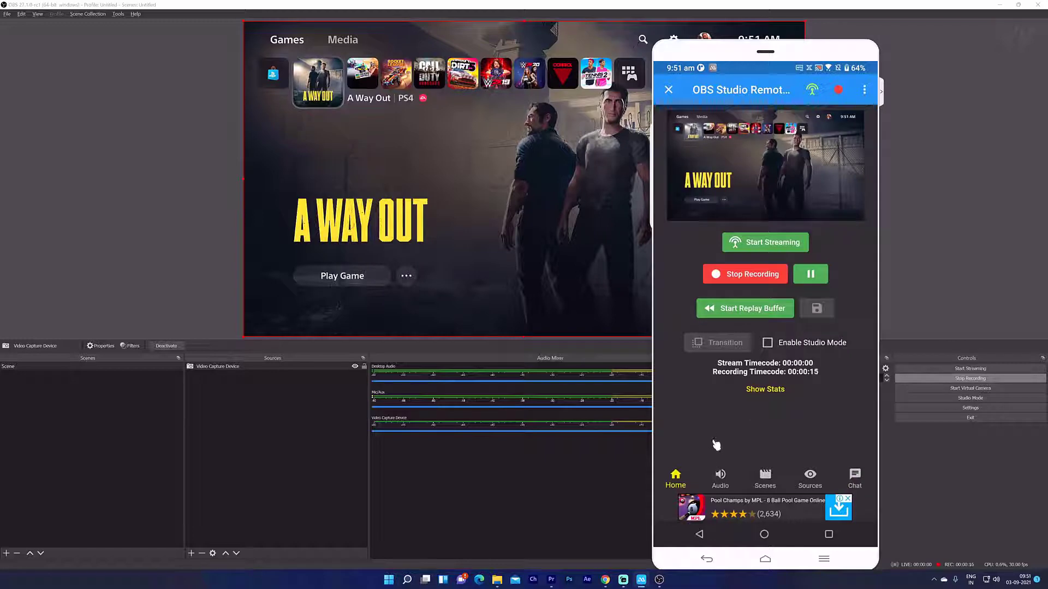
- Disconnect from OBS, delete the saved OBS Studio Remote Control connection, and reopen StreamControl
left_click(671, 92)
left_click(837, 319)
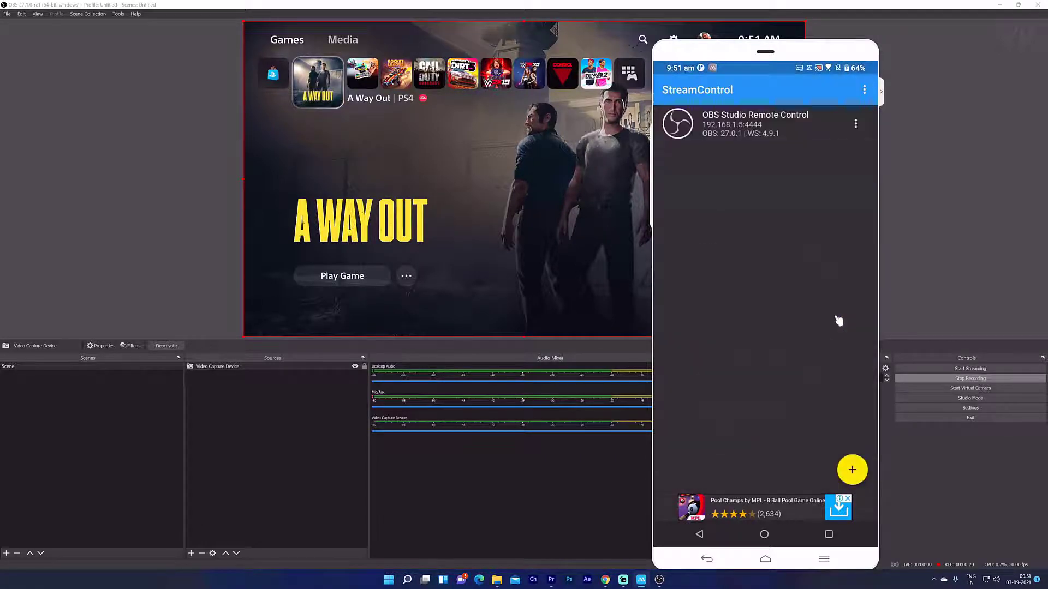
left_click(855, 124)
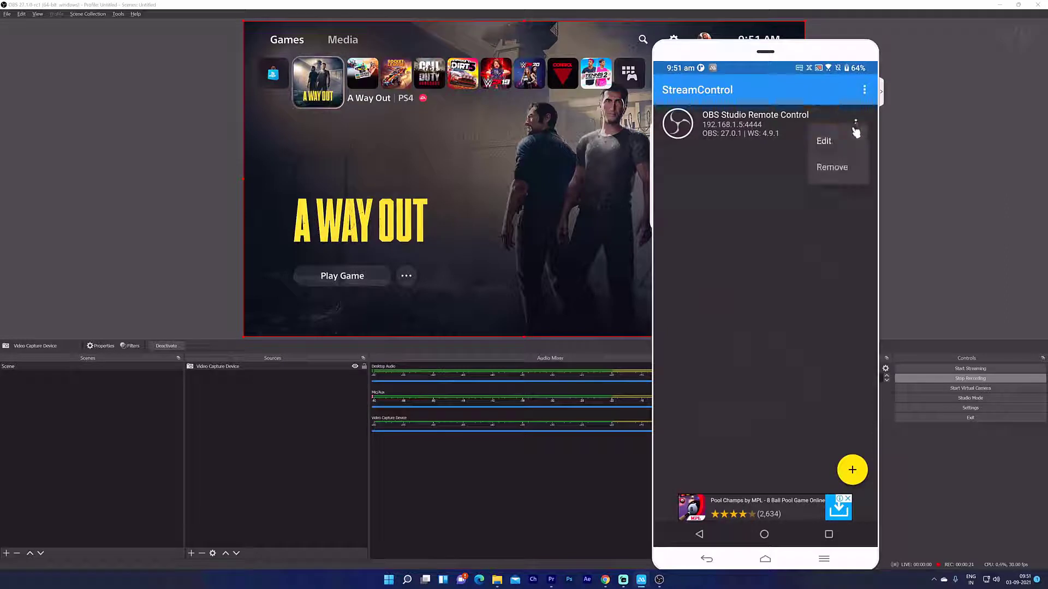
left_click(832, 167)
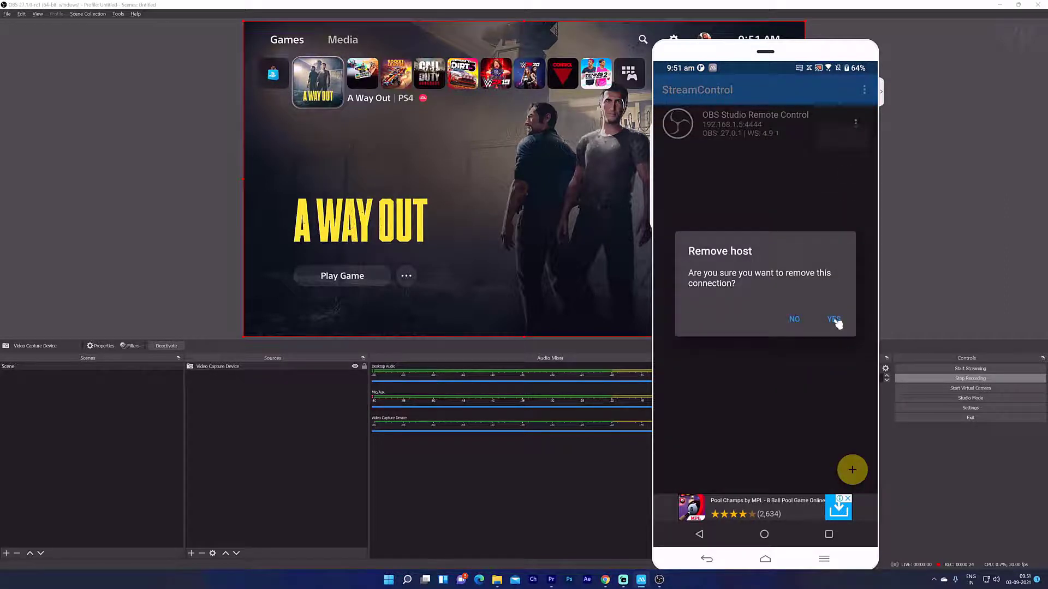
left_click(834, 320)
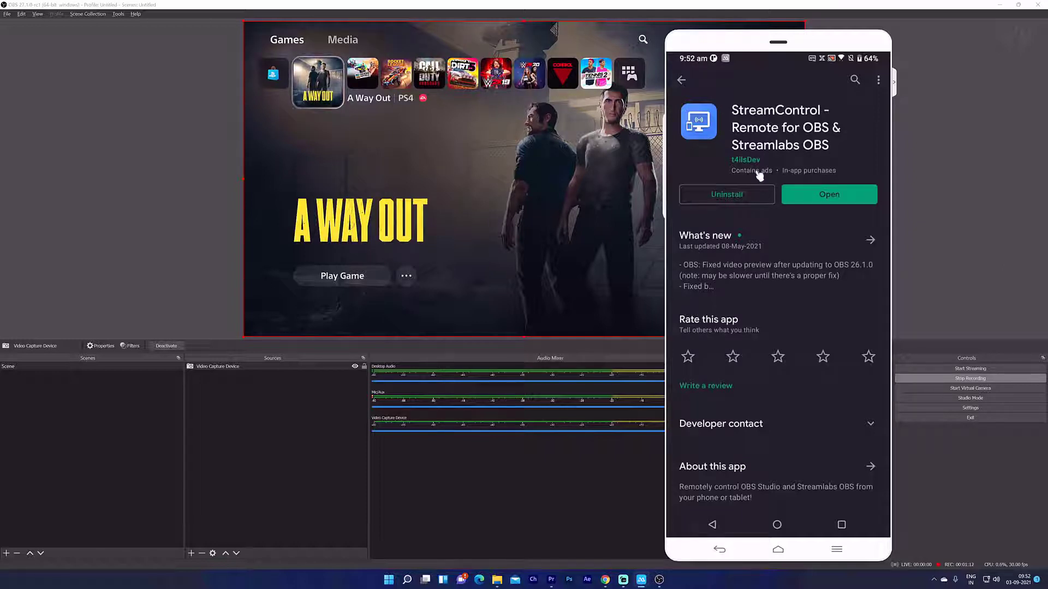
left_click(827, 195)
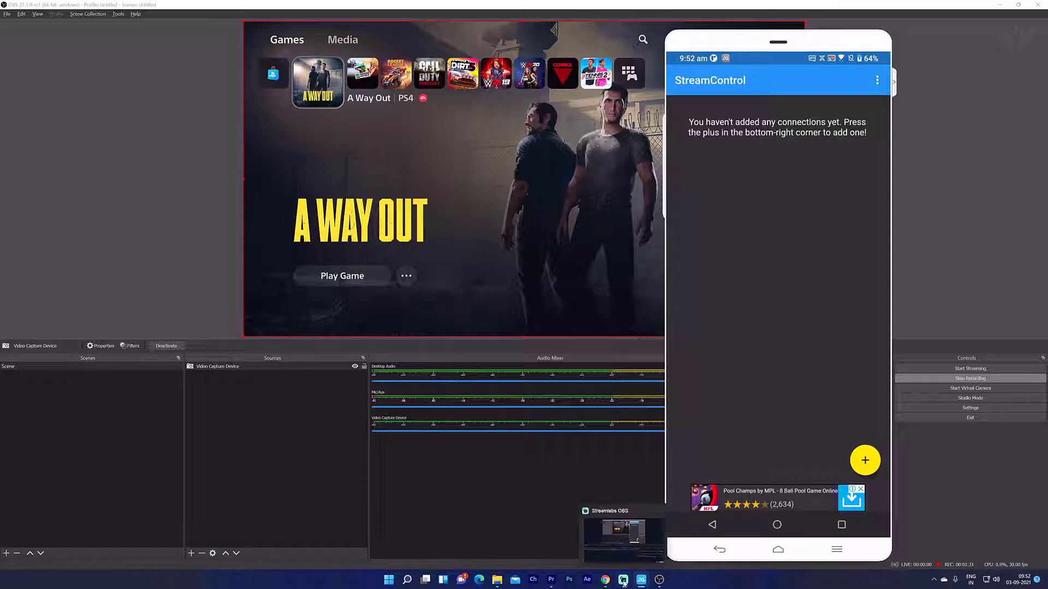
- Hide the phone mirror, bring up the obs-websocket releases page in Chrome and scroll to 4.9.1
left_click(641, 580)
left_click(605, 579)
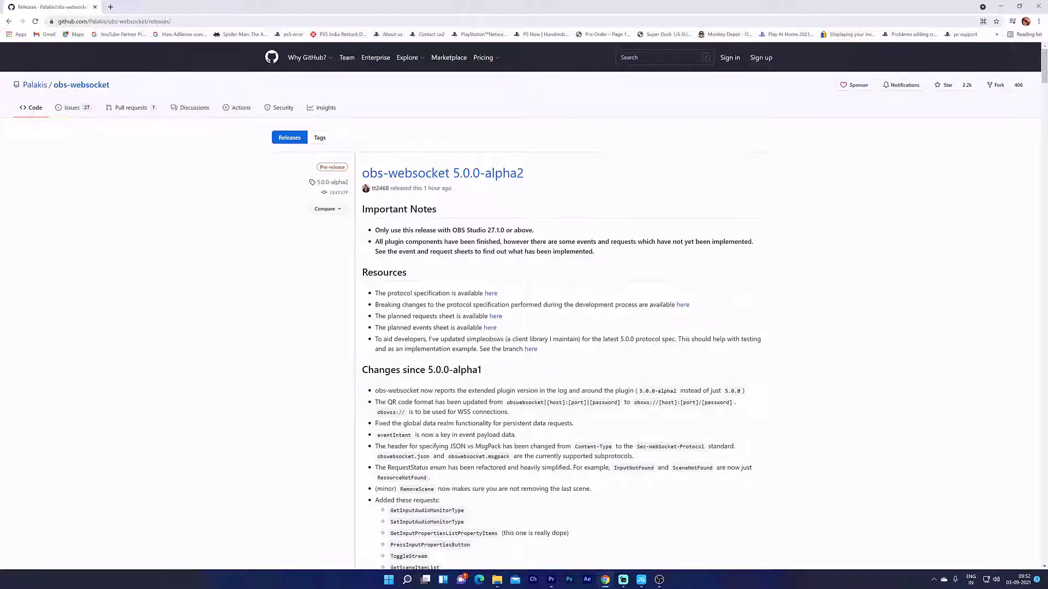
left_click(47, 18)
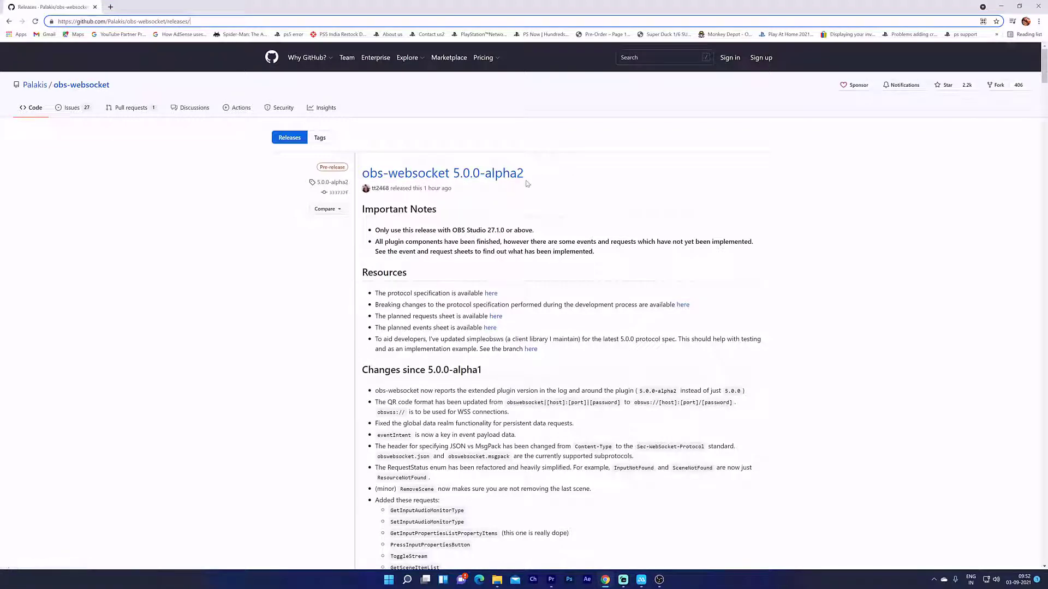
scroll(527, 184, "down", 15)
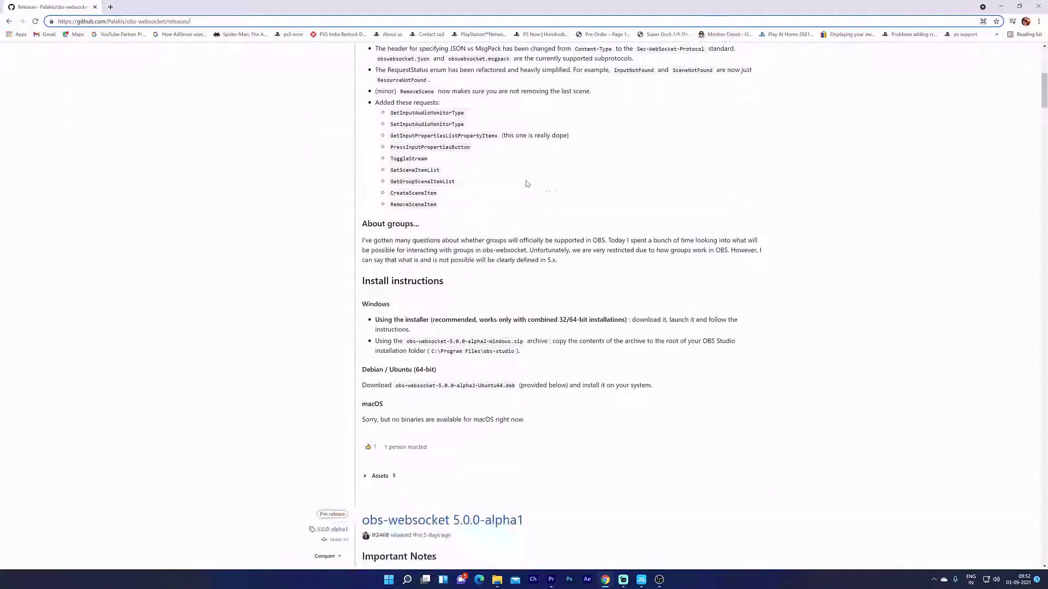
scroll(527, 184, "down", 7)
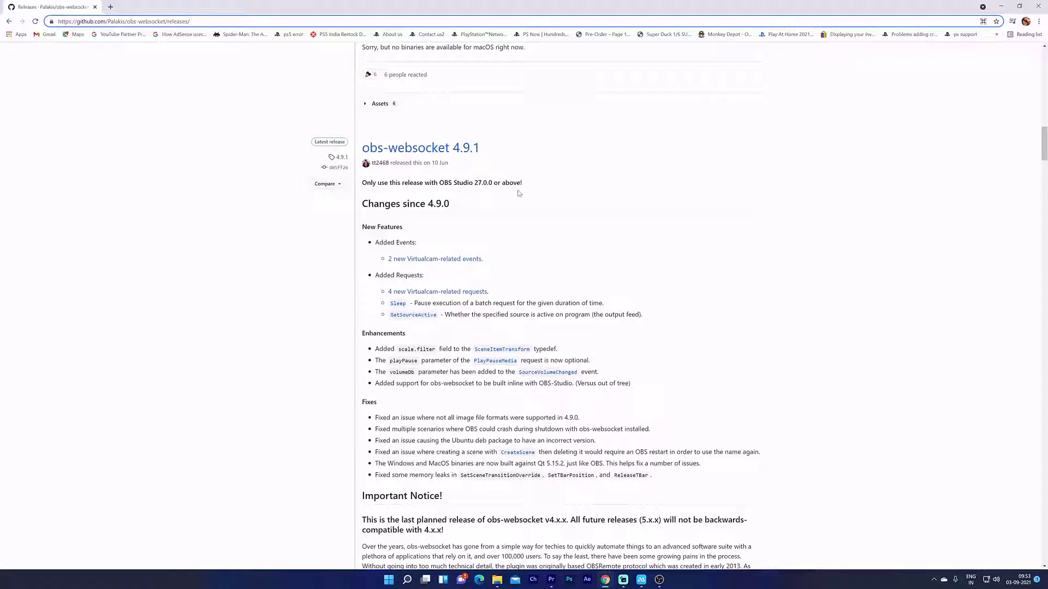
left_click(661, 582)
left_click(148, 15)
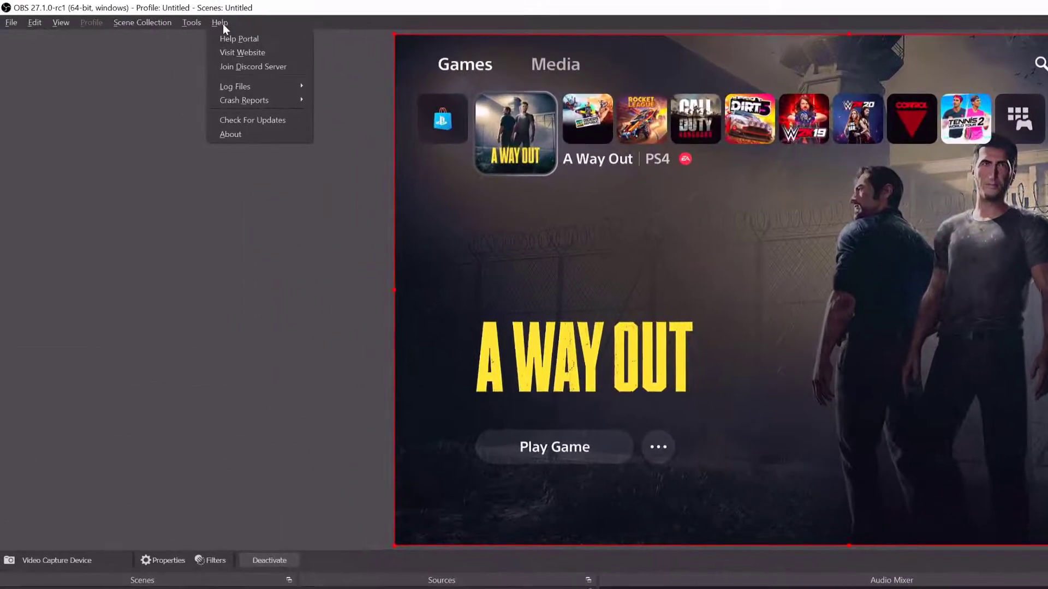
left_click(173, 90)
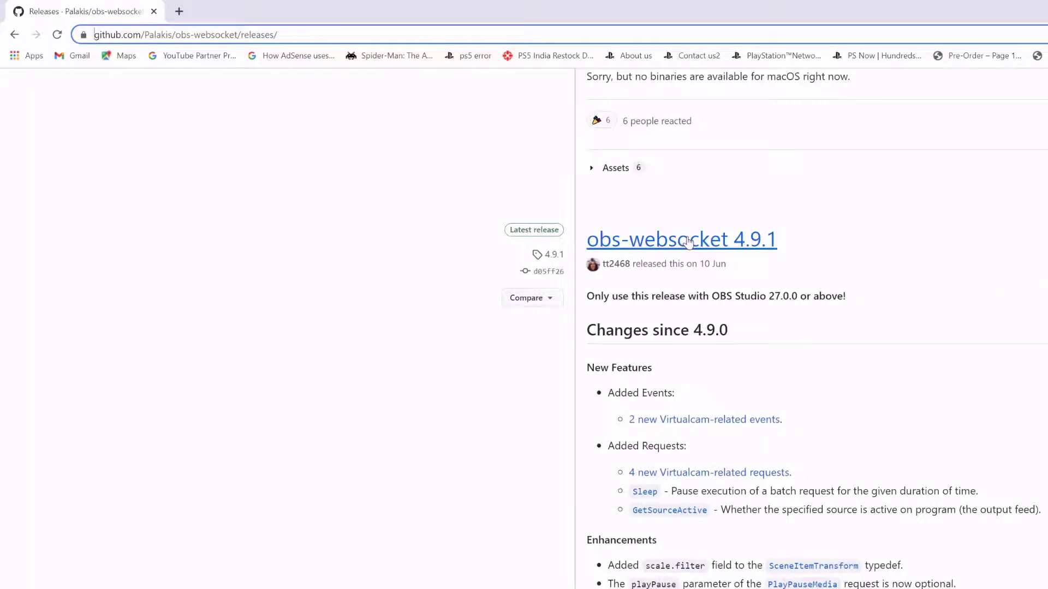
- Run the obs-websocket 4.9.1 installer, letting it close OBS, and install it to completion
left_click(687, 242)
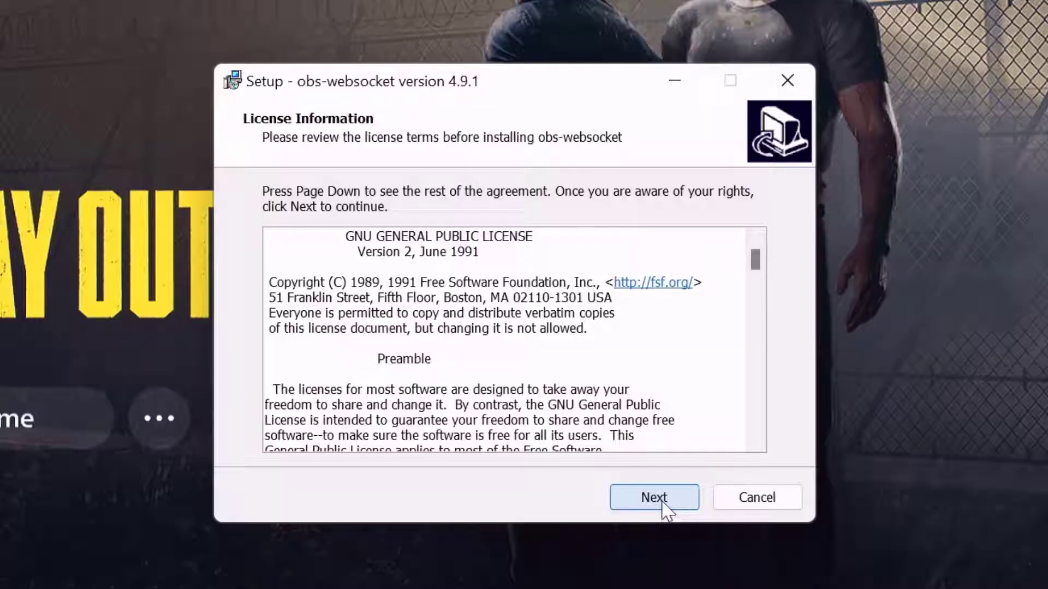
left_click(654, 498)
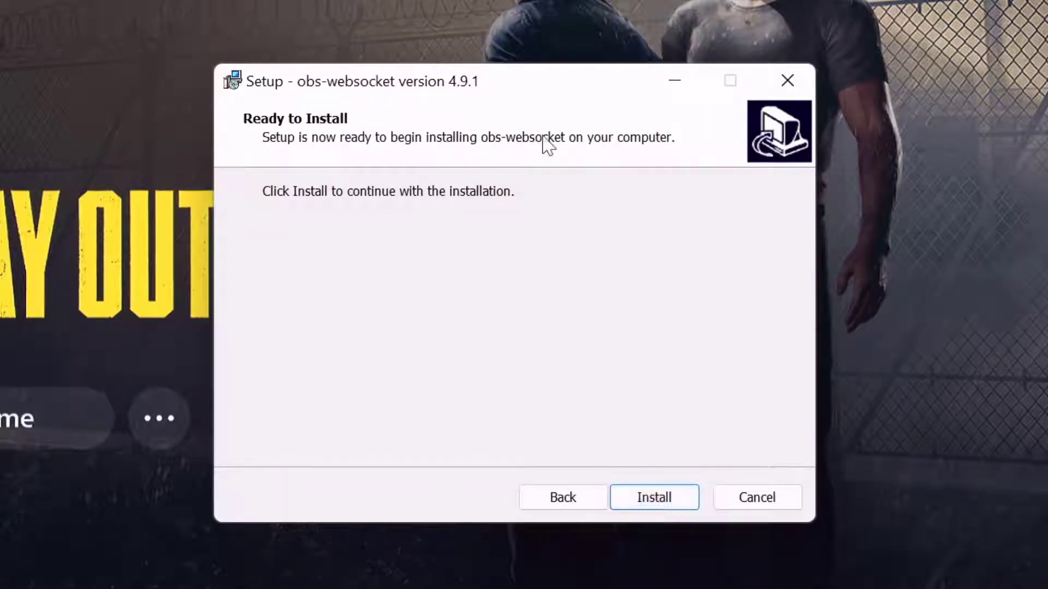
left_click(559, 499)
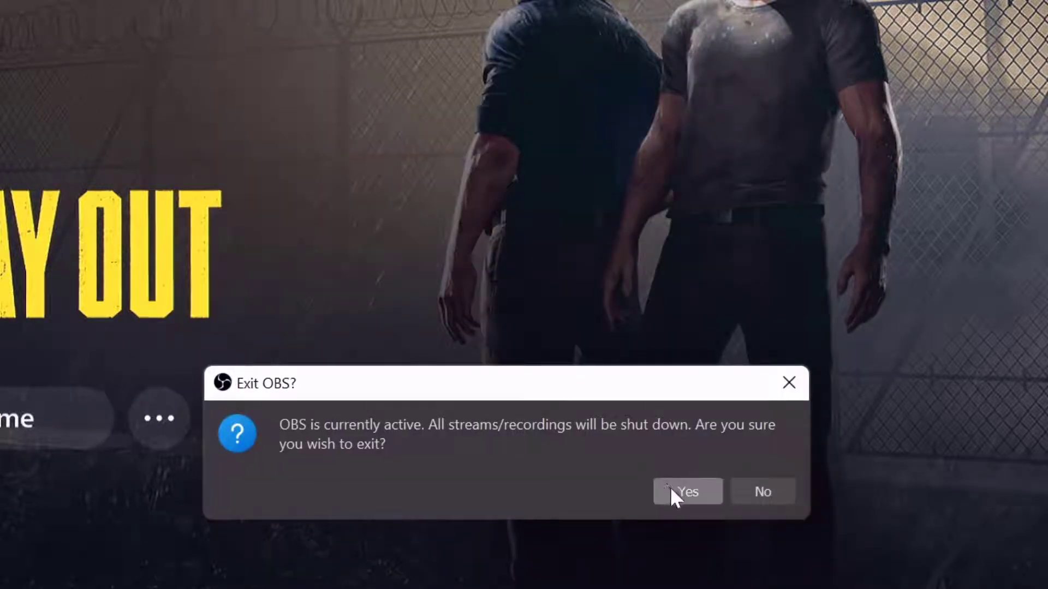
left_click(696, 497)
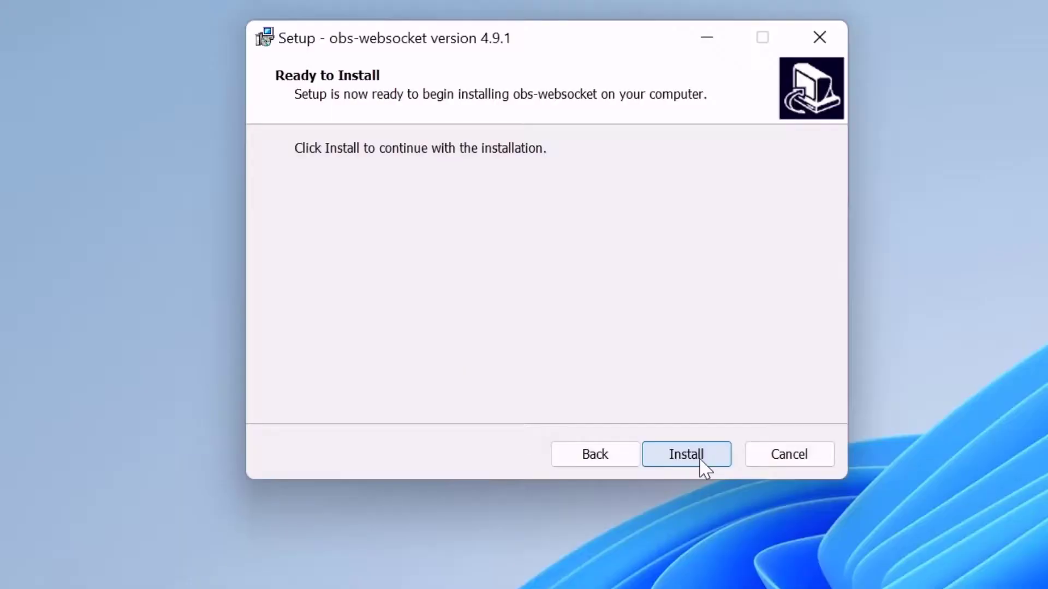
left_click(700, 460)
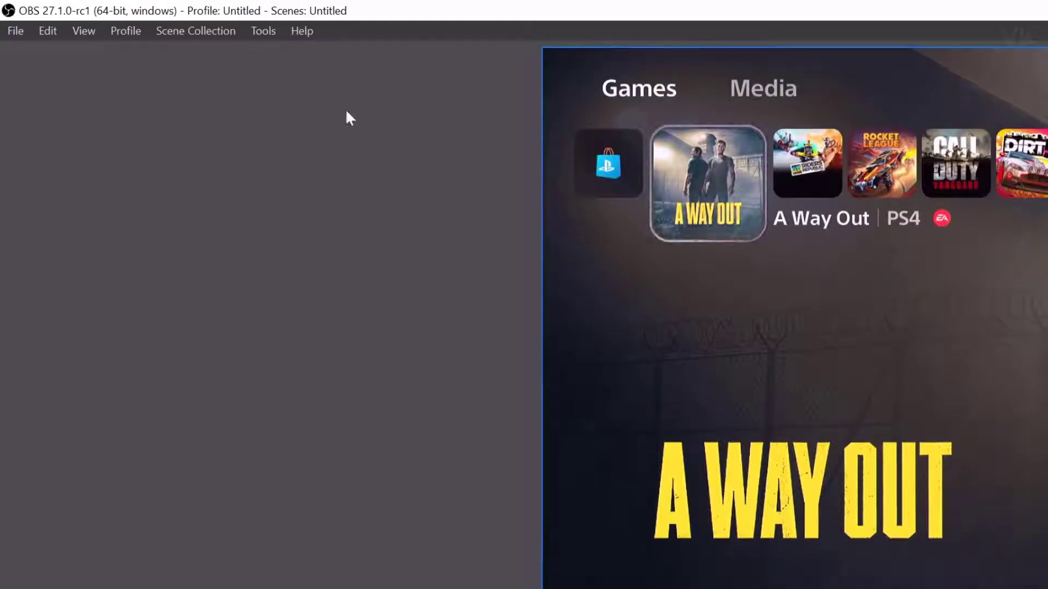
- In WebSockets Server Settings, keep port 4444 and authentication enabled, and enter a new password
left_click(270, 31)
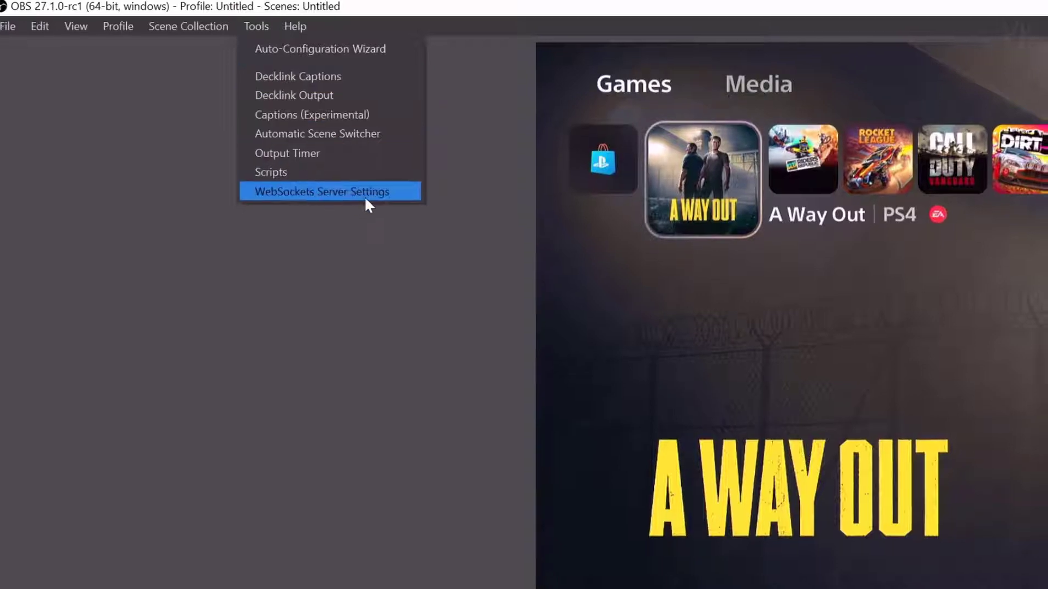
left_click(365, 194)
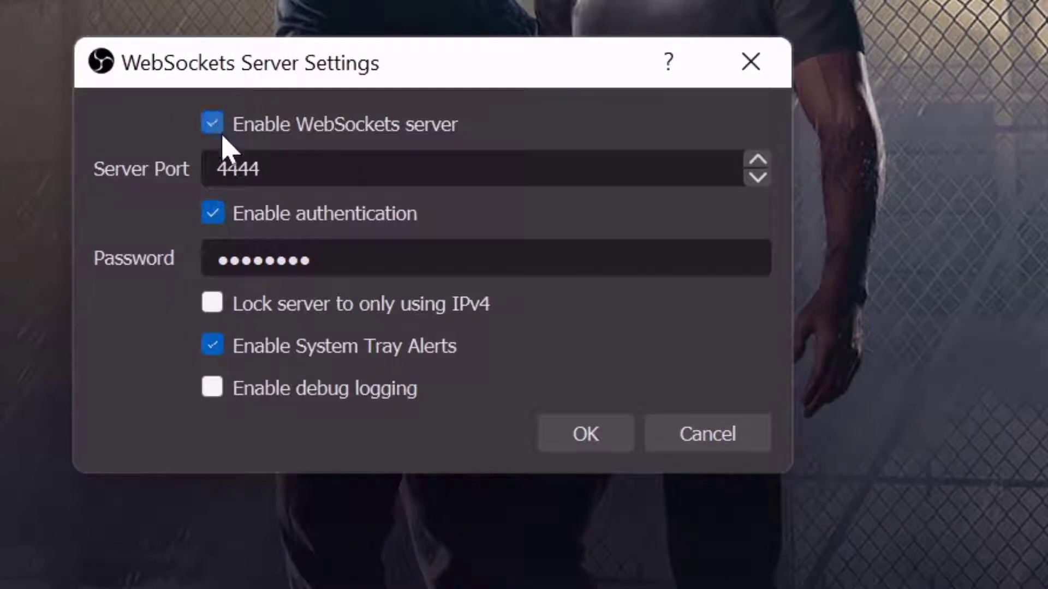
left_click_drag(261, 169, 42, 182)
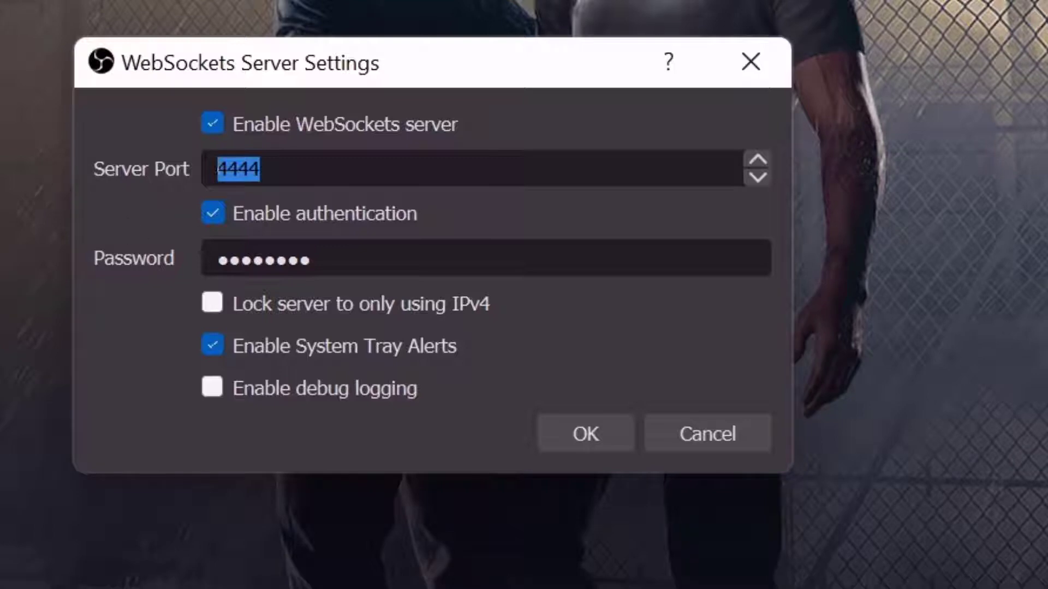
left_click(216, 217)
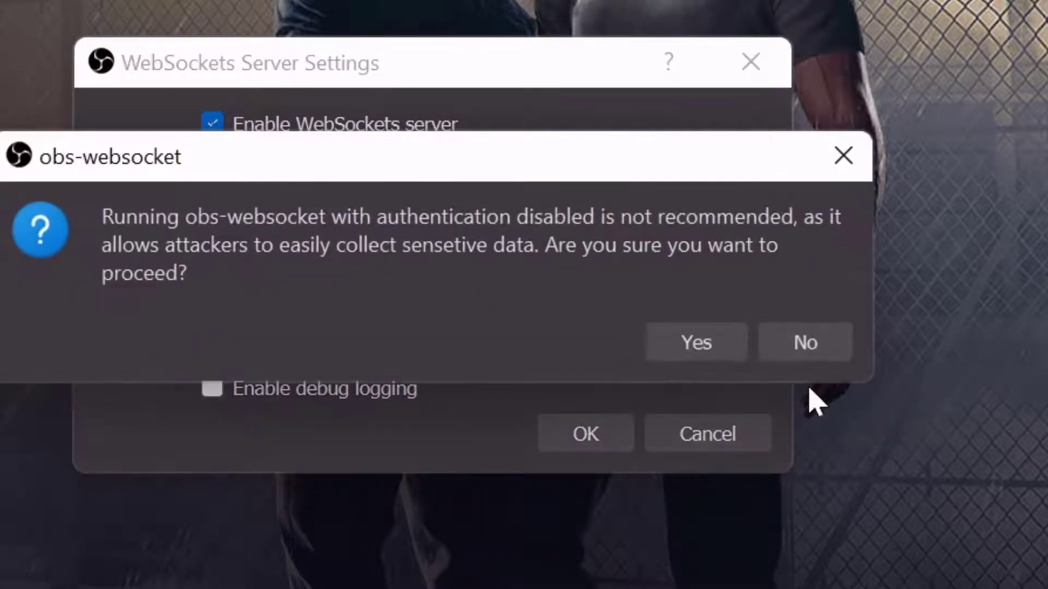
left_click(799, 347)
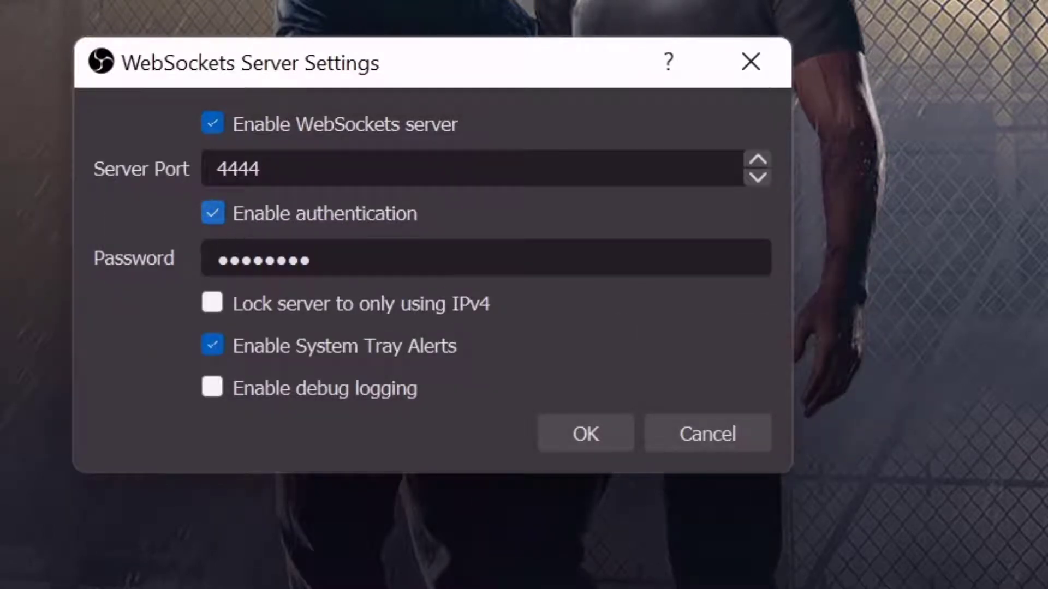
key("Tab")
type("1234")
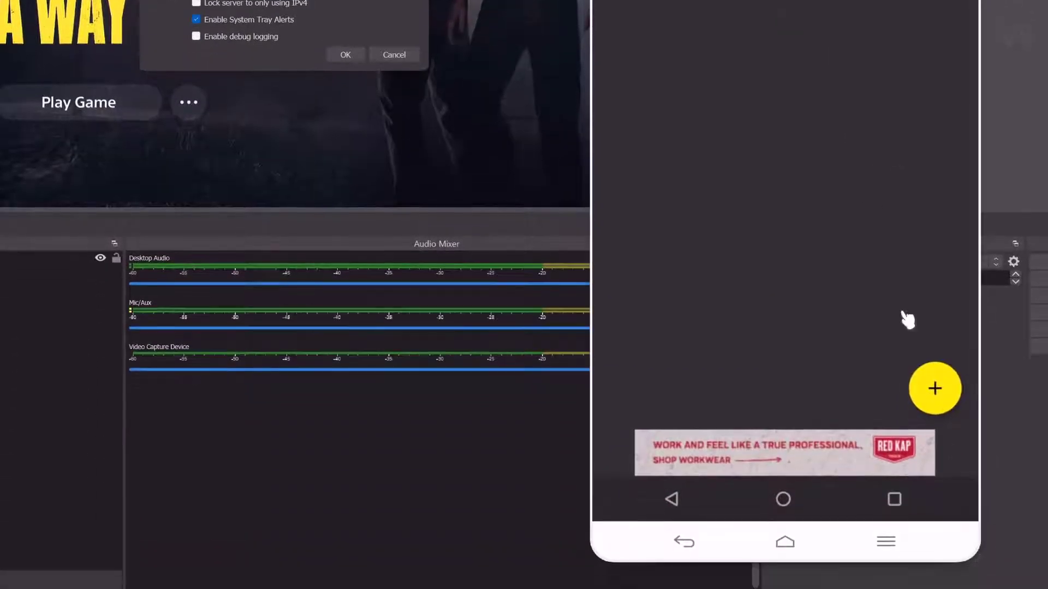
- Add a new OBS Studio connection and scan the network for it on port 4444
left_click(935, 389)
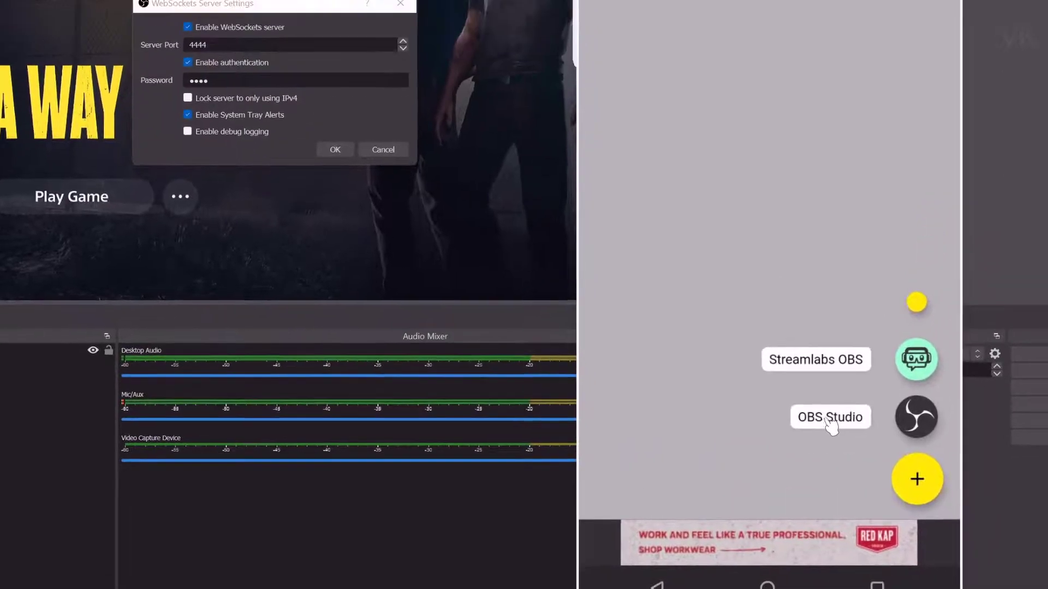
left_click(846, 327)
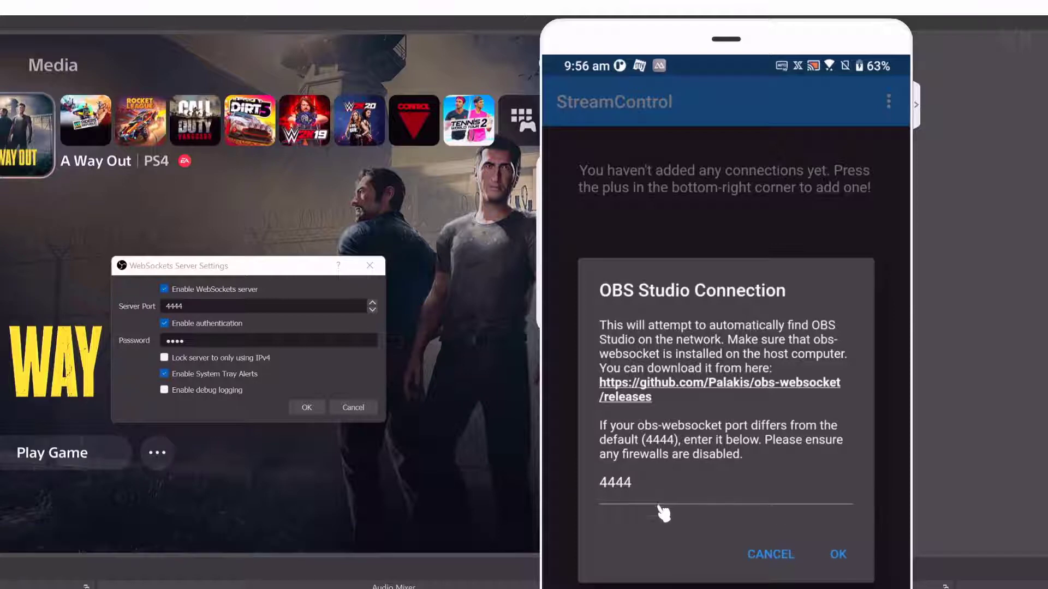
left_click(839, 555)
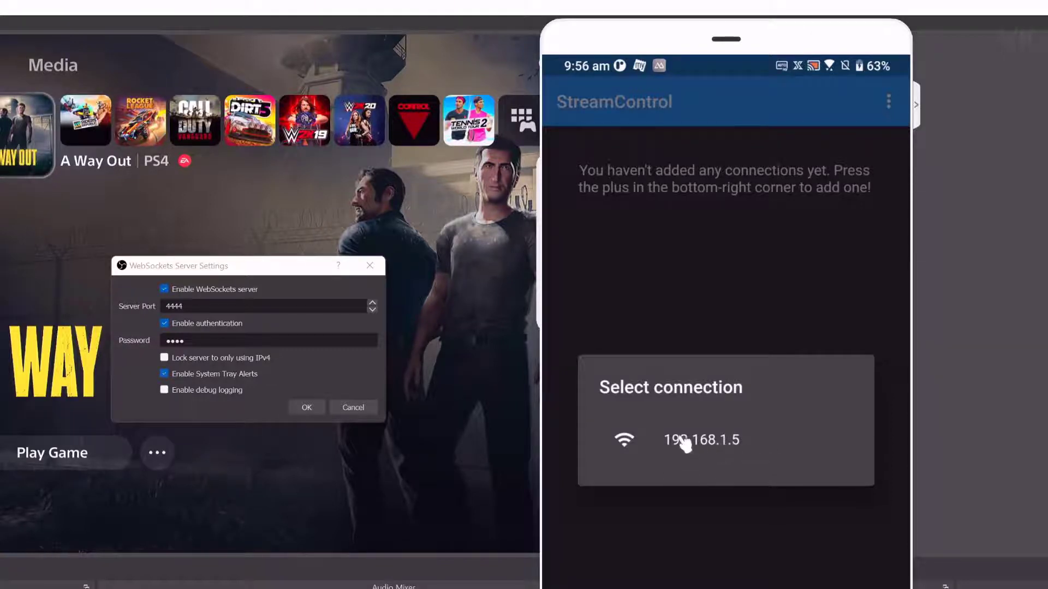
- Connect to 192.168.1.5 with the websocket password and save it as 'OBS Studio Remote Control'
left_click(759, 447)
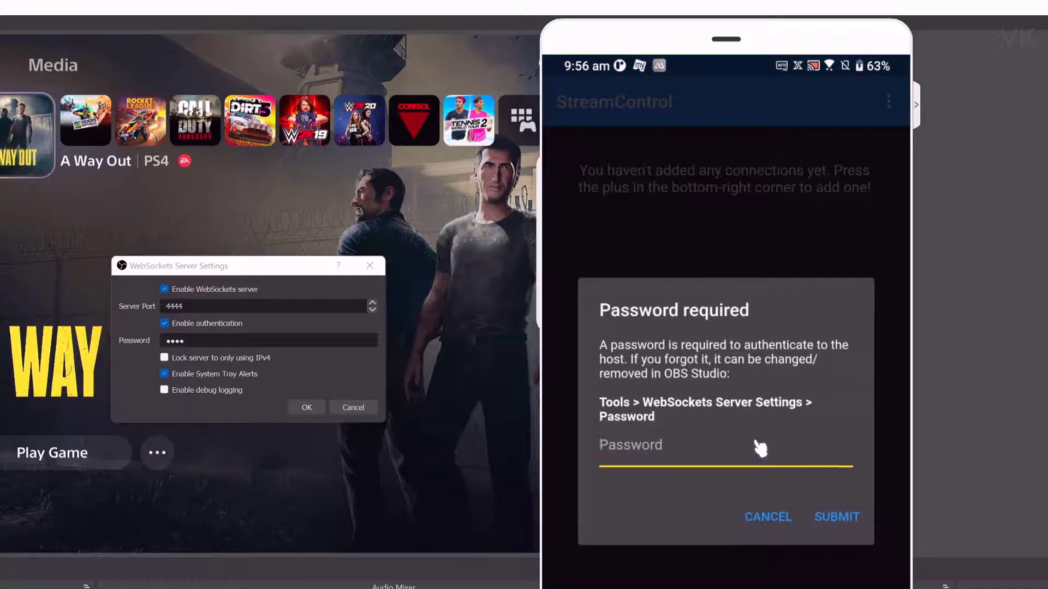
double_click(175, 341)
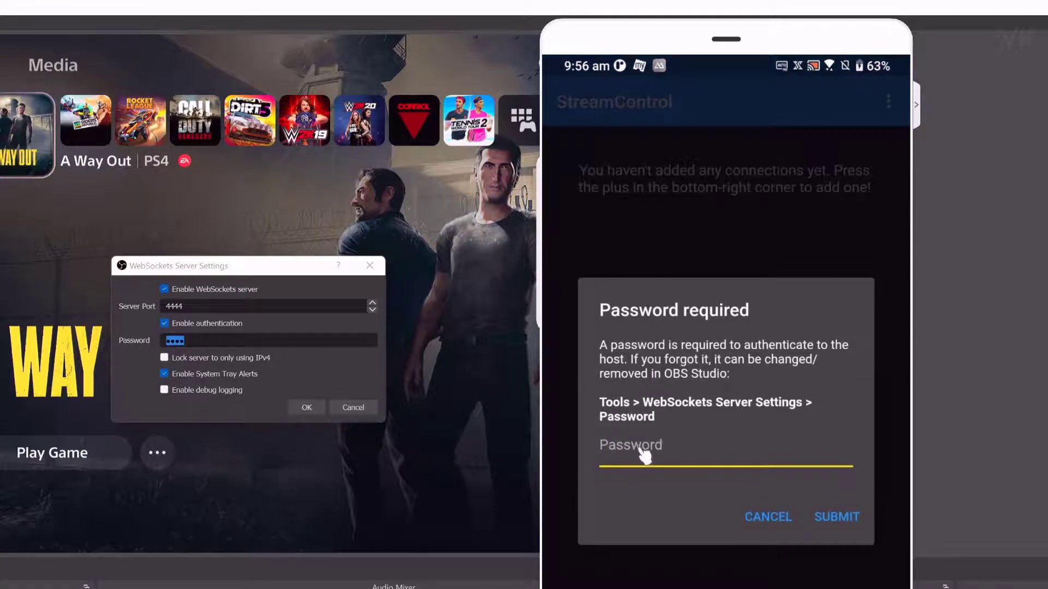
type("1234")
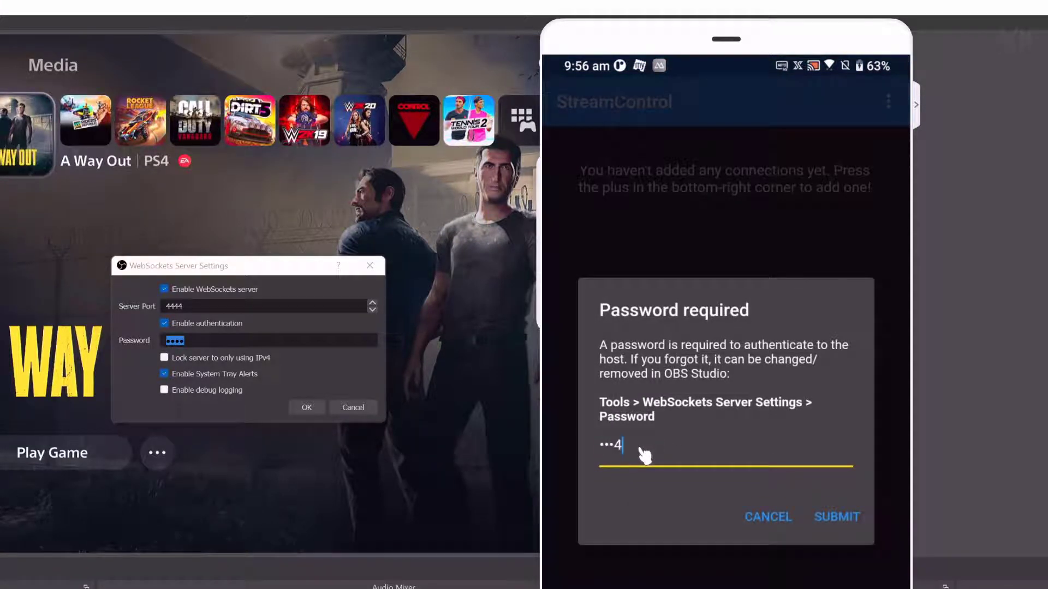
left_click(855, 521)
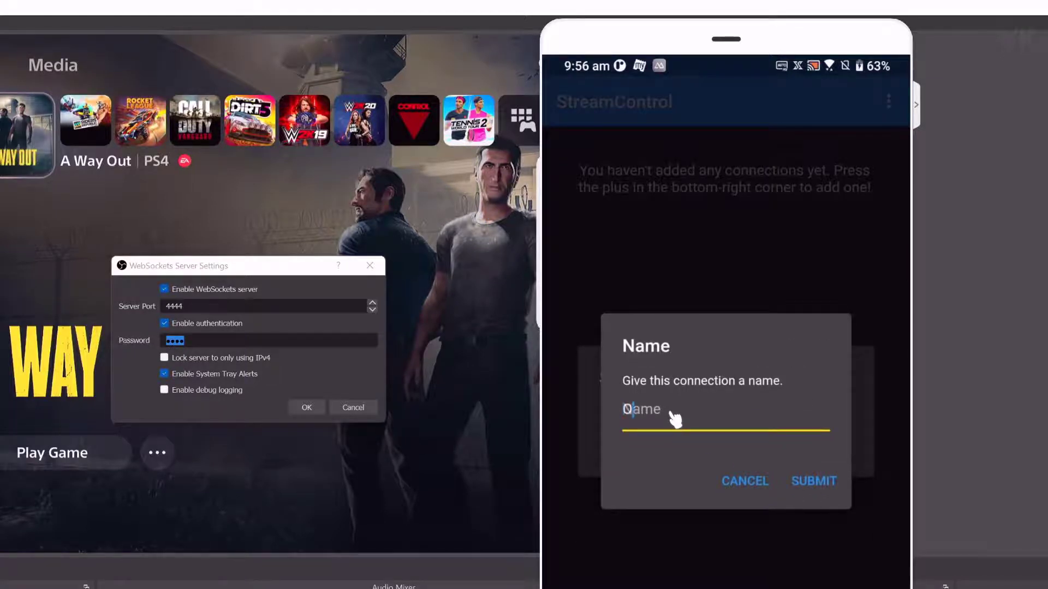
type("OBS S")
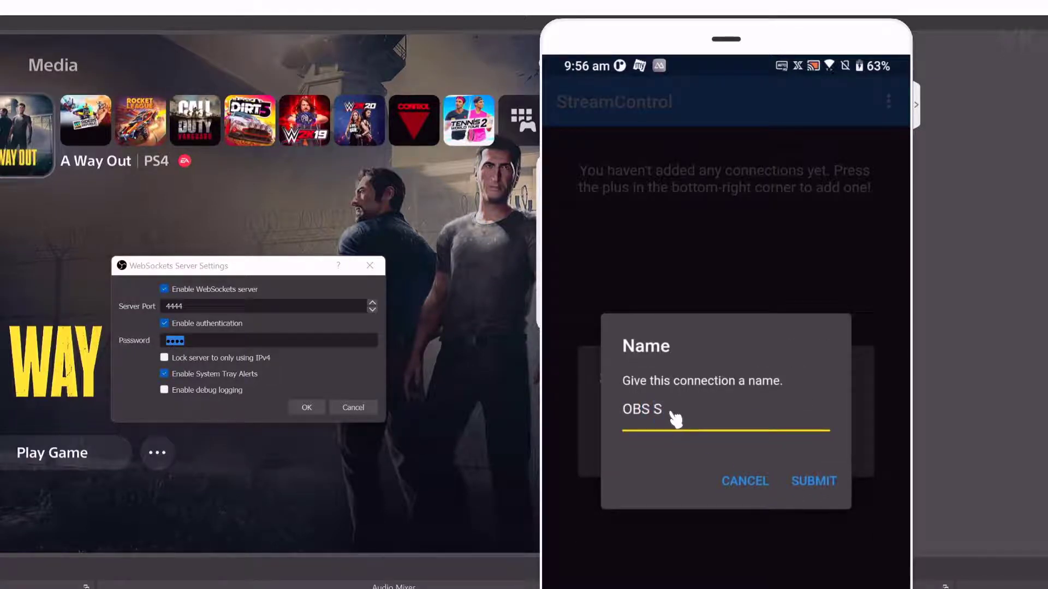
type("tudio Rem")
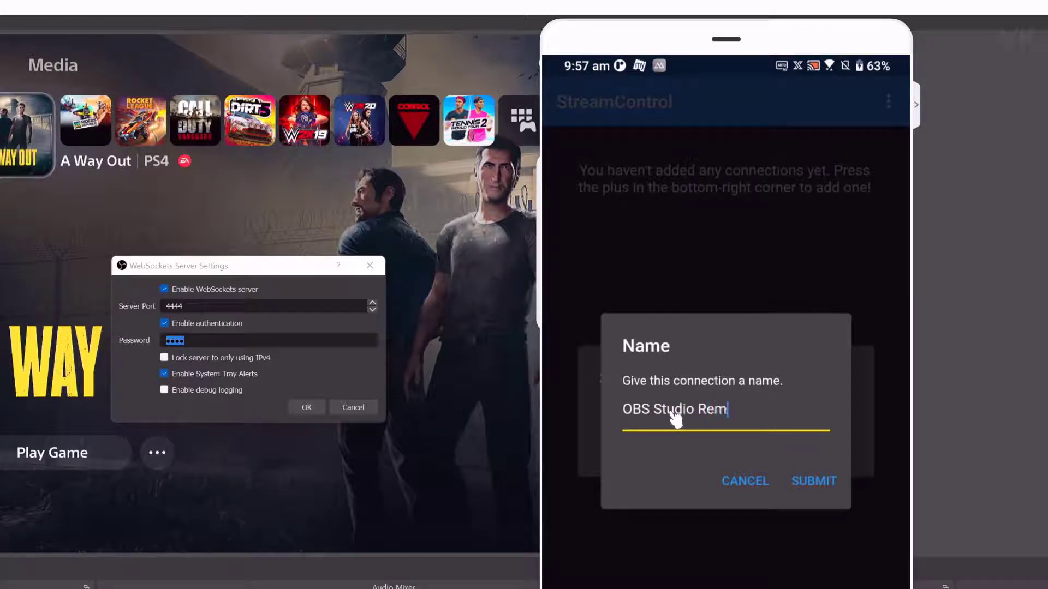
type("ote Control")
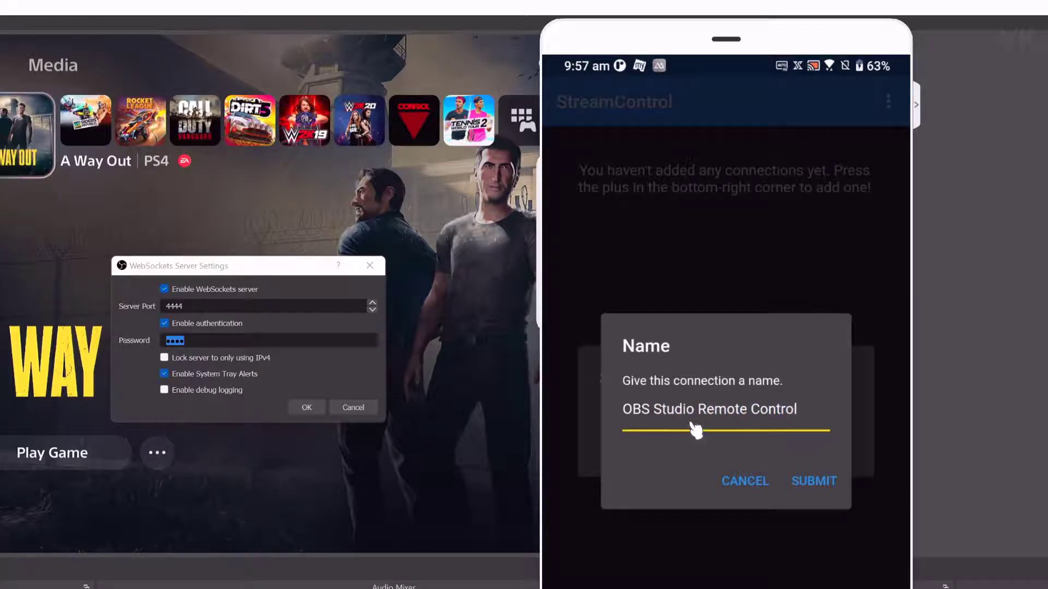
left_click(826, 487)
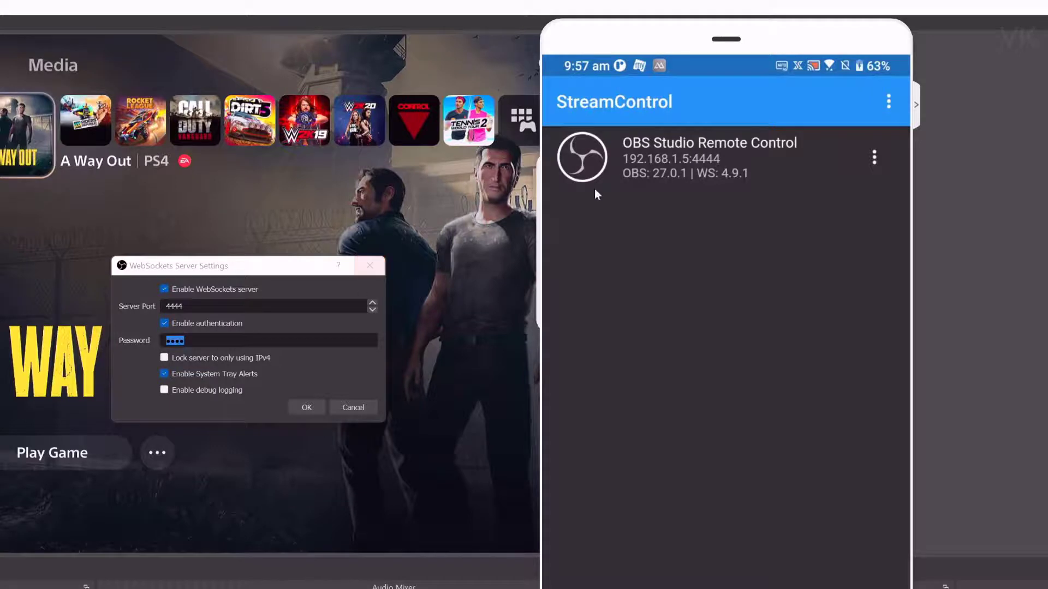
- Open OBS Studio Remote Control in the Default layout and cancel the WebSockets Server Settings dialog
left_click(692, 166)
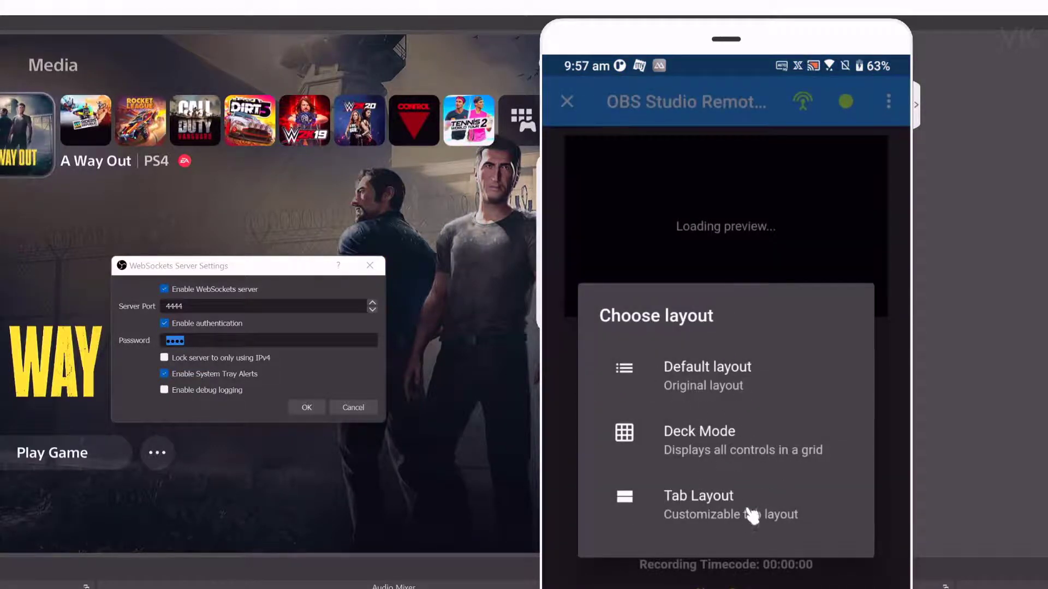
left_click(708, 377)
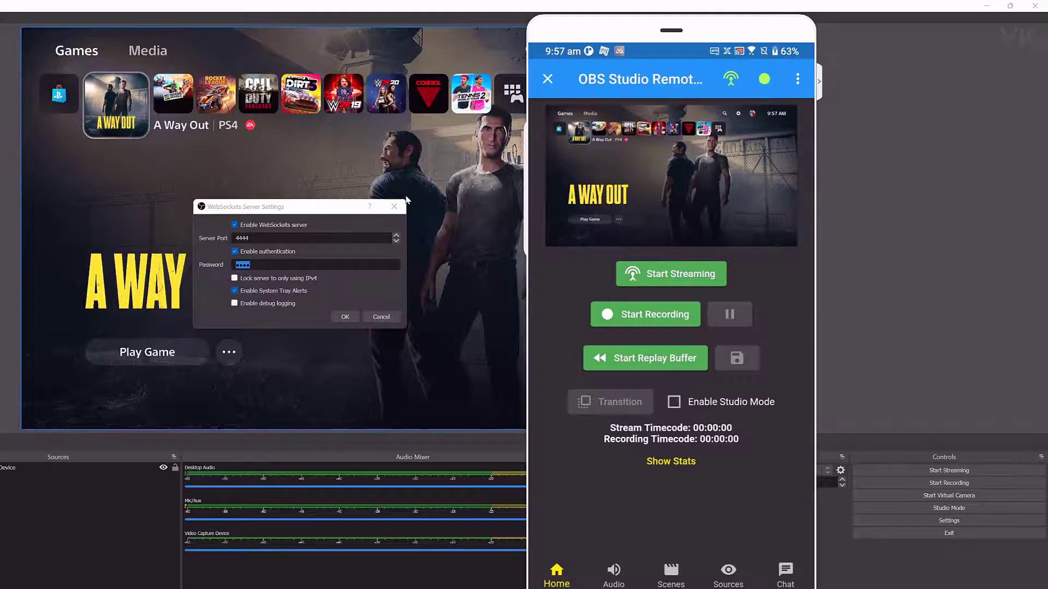
left_click(381, 317)
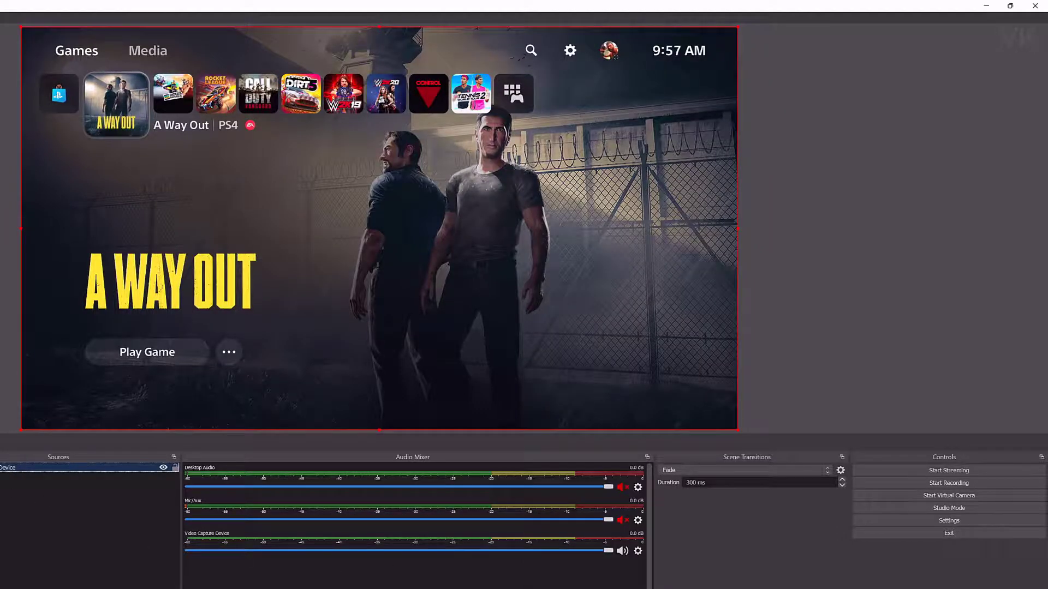
- Start streaming from the phone remote and dismiss OBS's 'Failed to connect' error
key("alt+Tab")
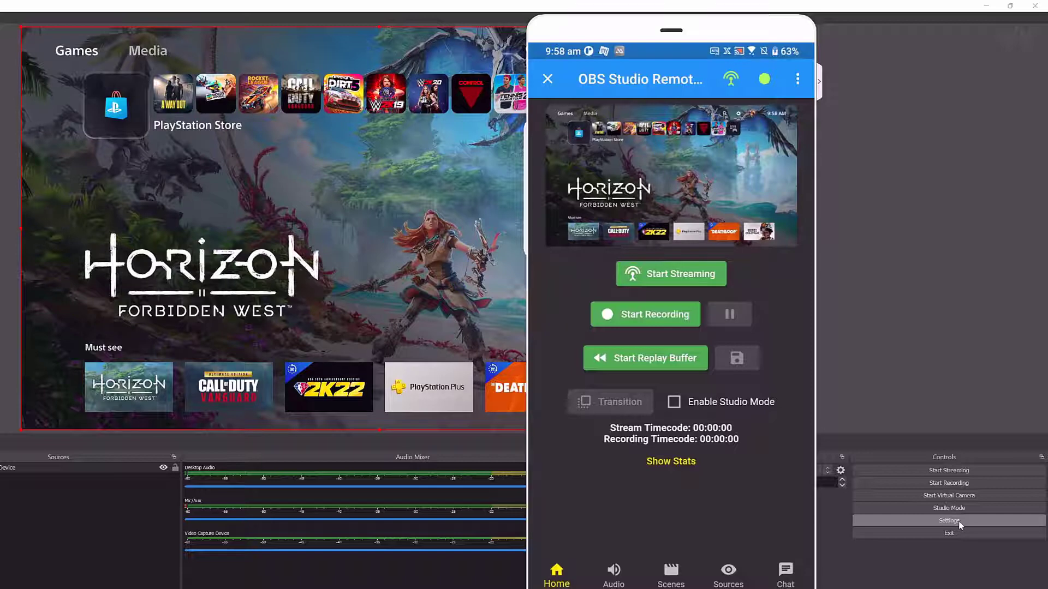
left_click(681, 278)
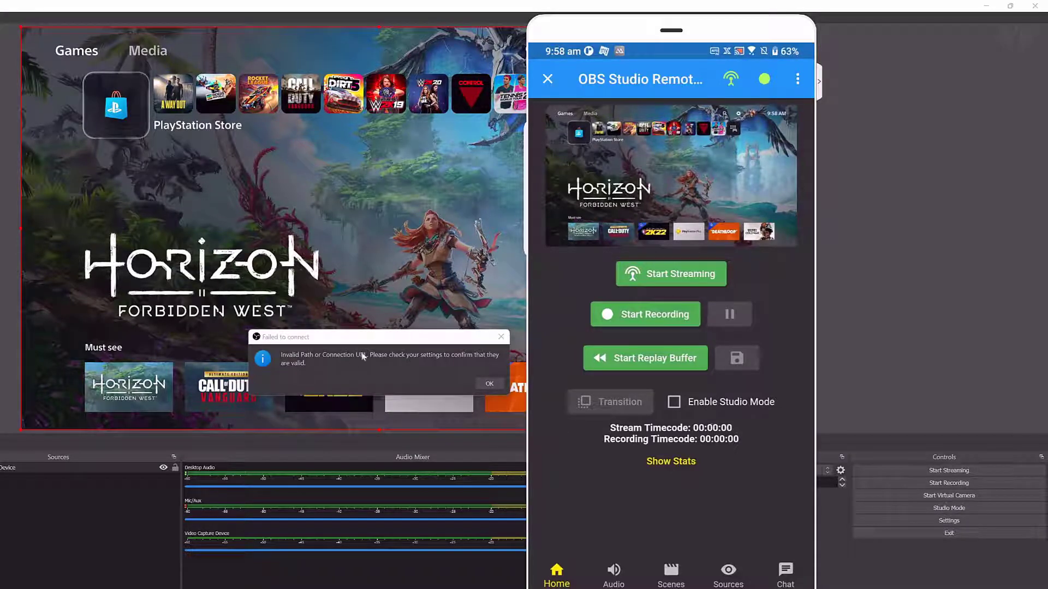
left_click(489, 384)
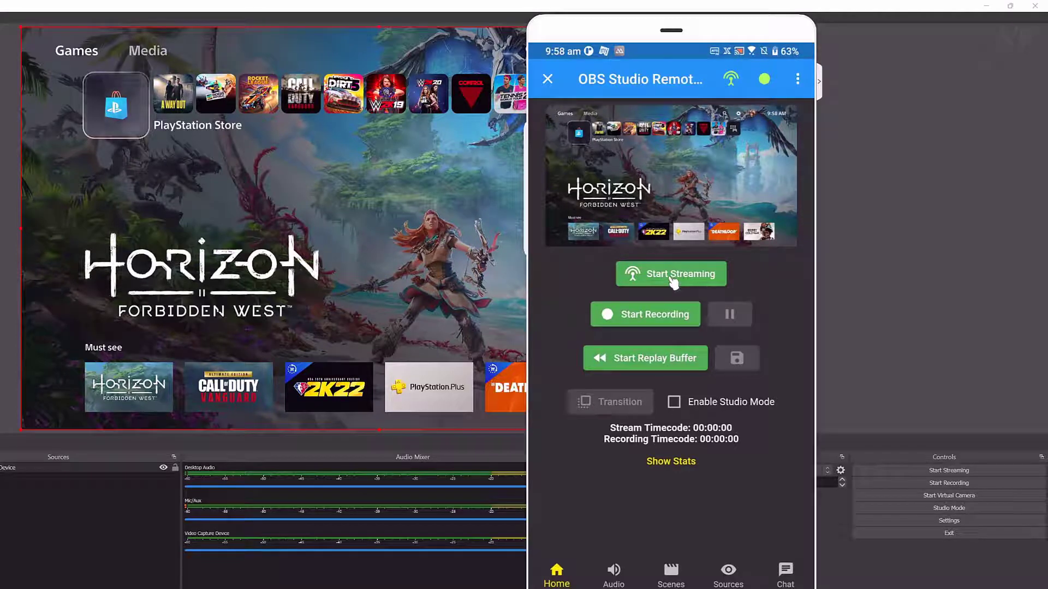
- Browse the Audio, Scenes and Sources pages and the Video Capture Device options, then open Chat
left_click(620, 581)
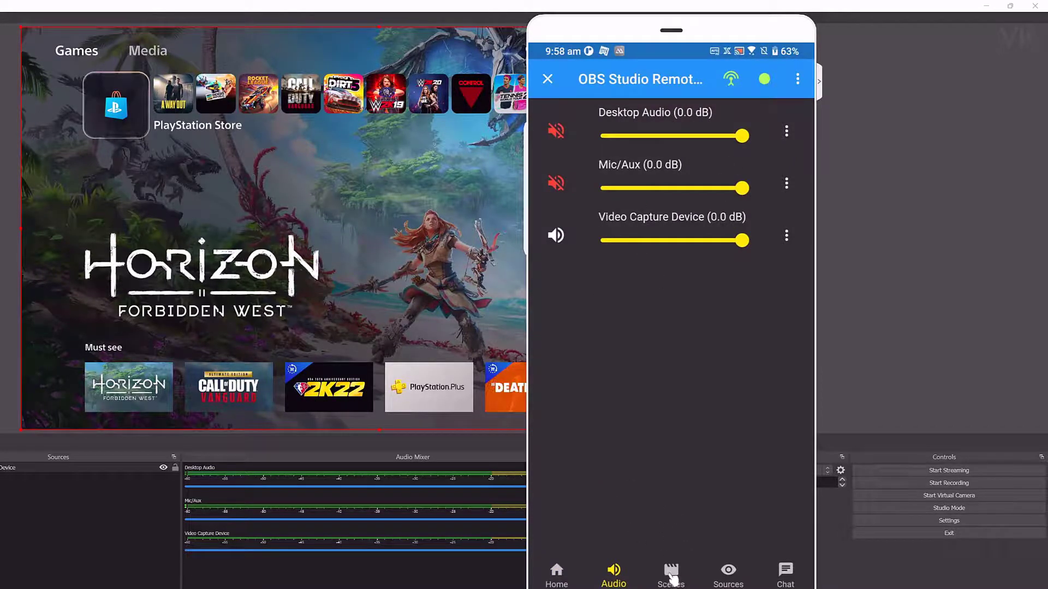
left_click(670, 570)
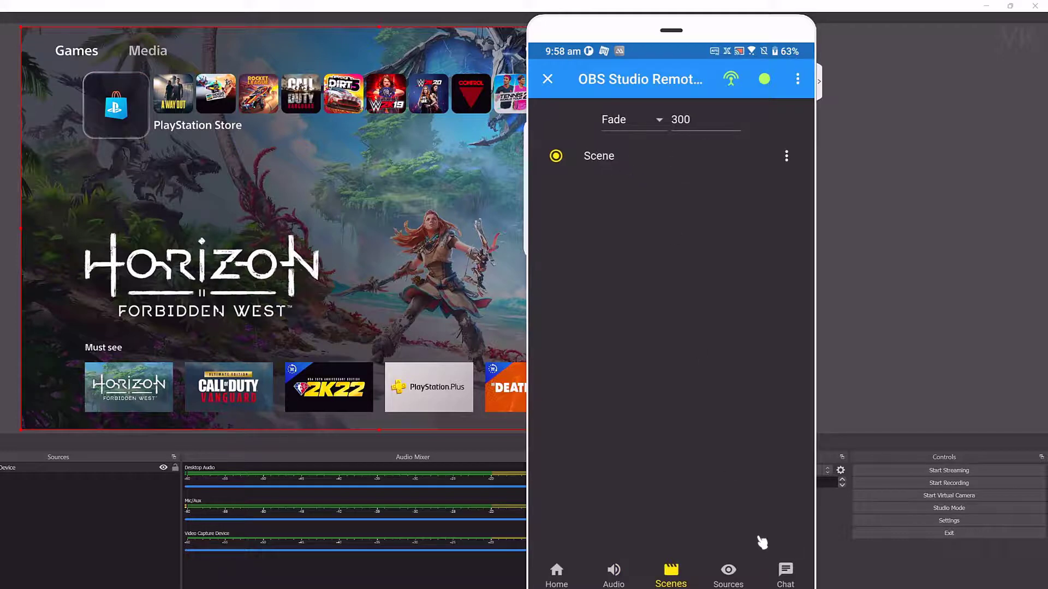
left_click(737, 579)
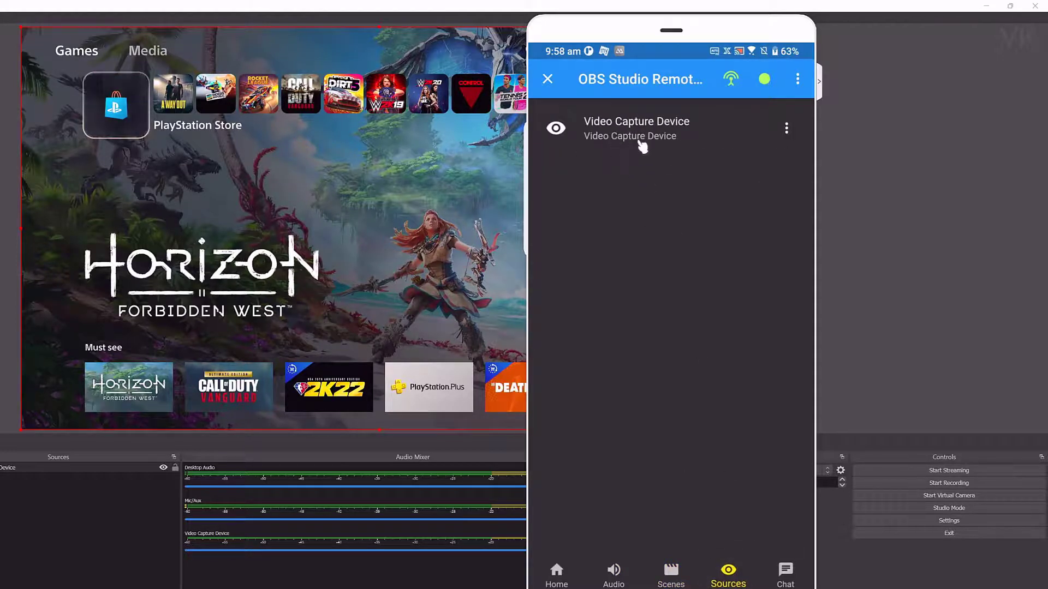
left_click(786, 128)
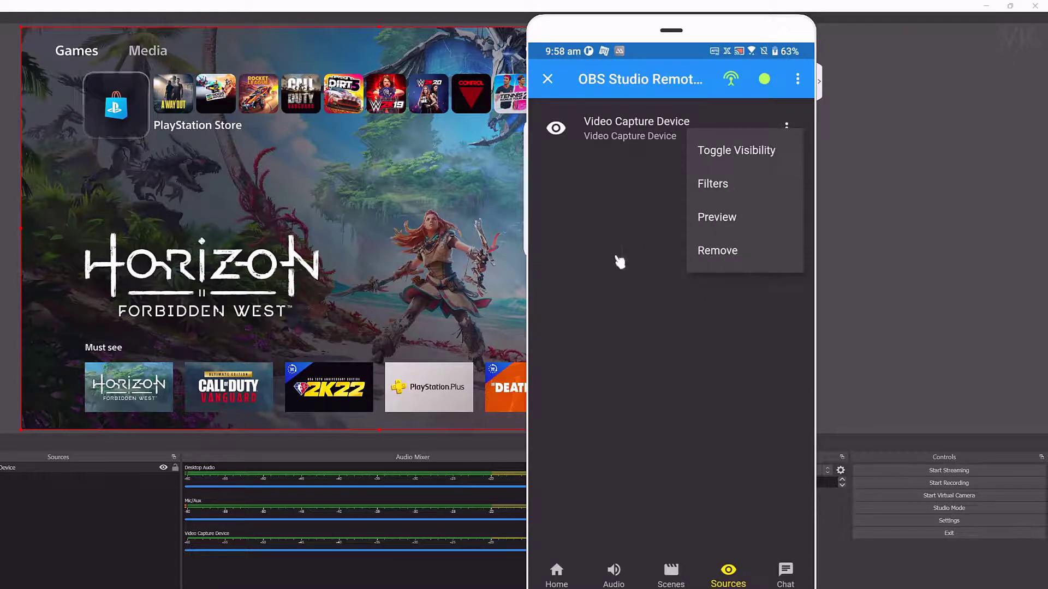
left_click(581, 257)
right_click(680, 526)
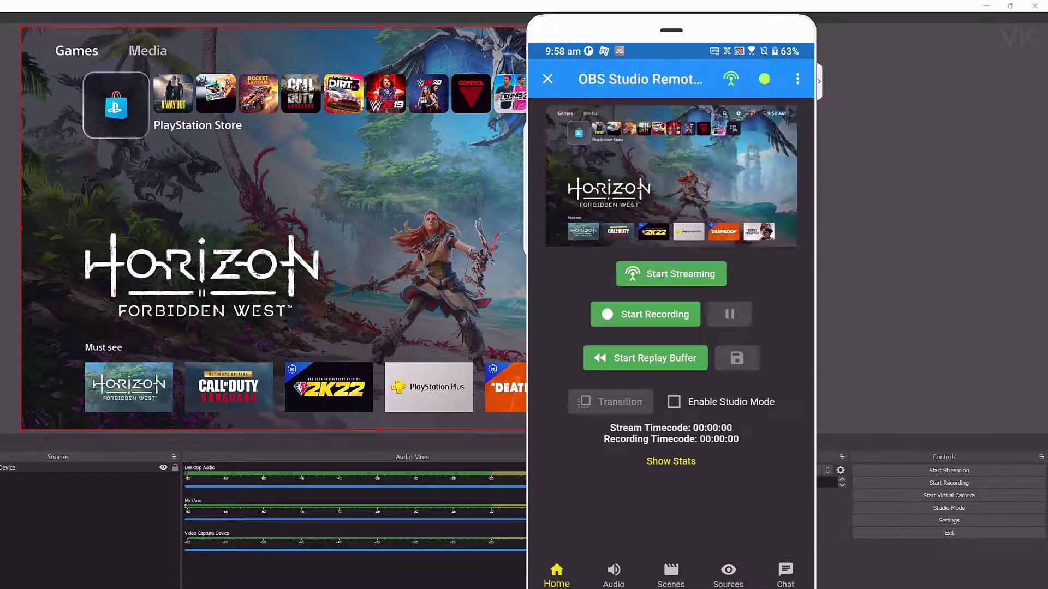
left_click(787, 572)
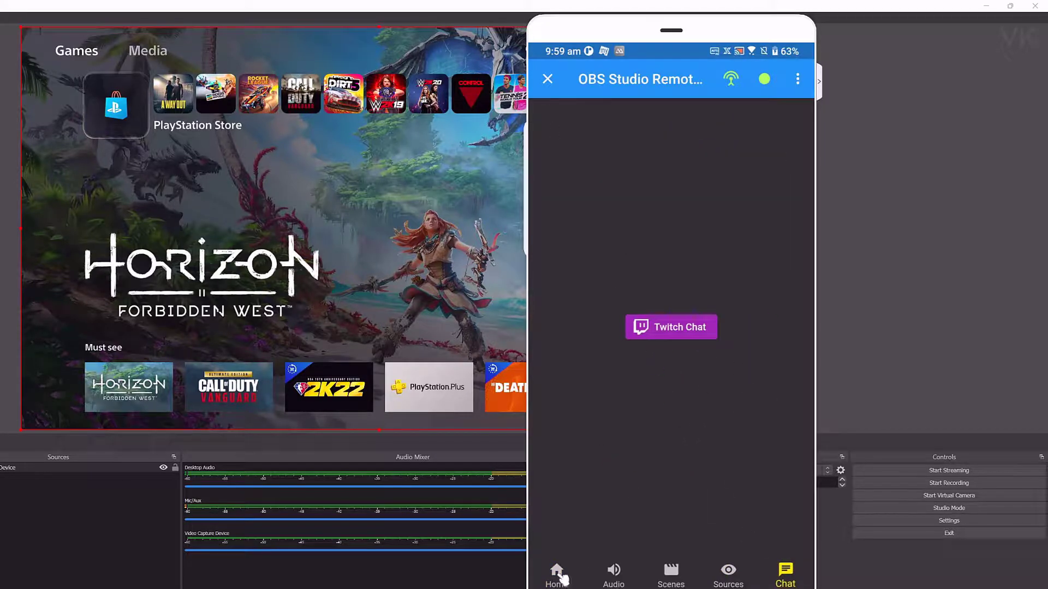
- Return the remote to Home and confirm OBS 27.1.0-rc1 meets obs-websocket's 27.0.0-or-above requirement
left_click(558, 574)
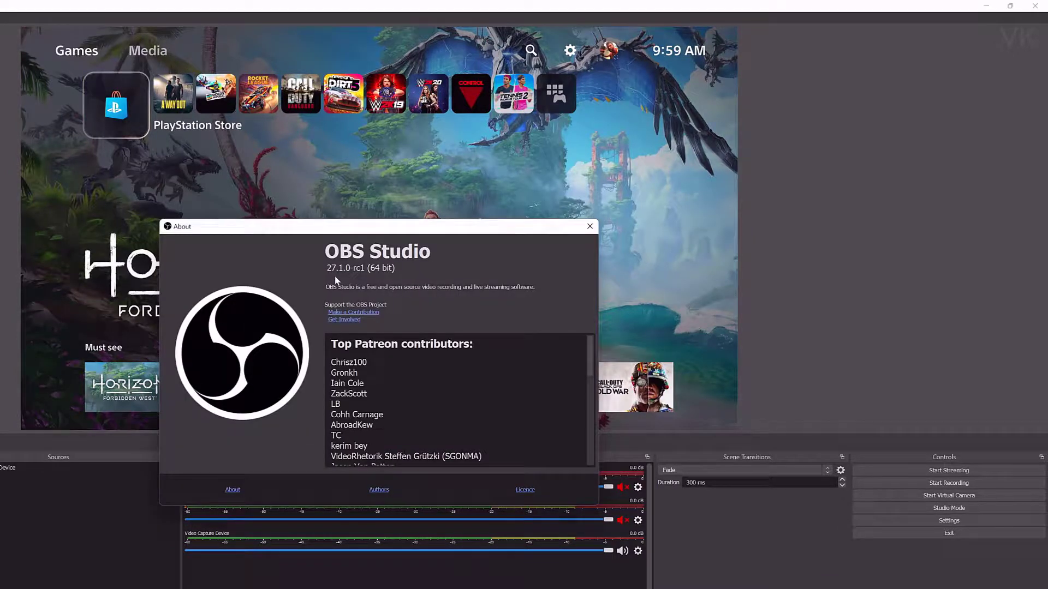
left_click(590, 226)
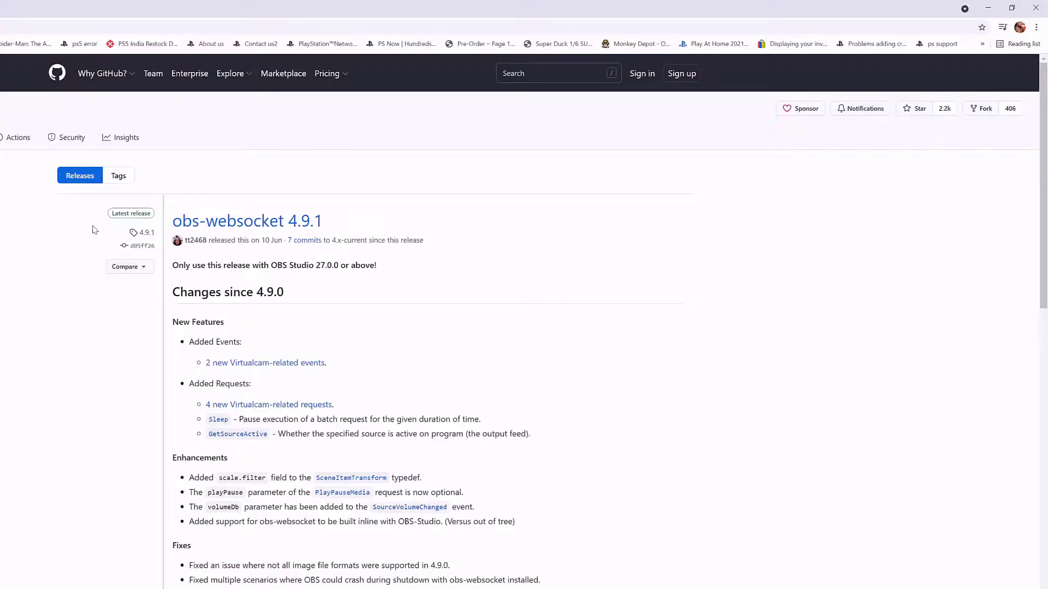
mouse_move(173, 265)
left_mouse_down()
mouse_move(370, 265)
mouse_move(323, 265)
left_mouse_up()
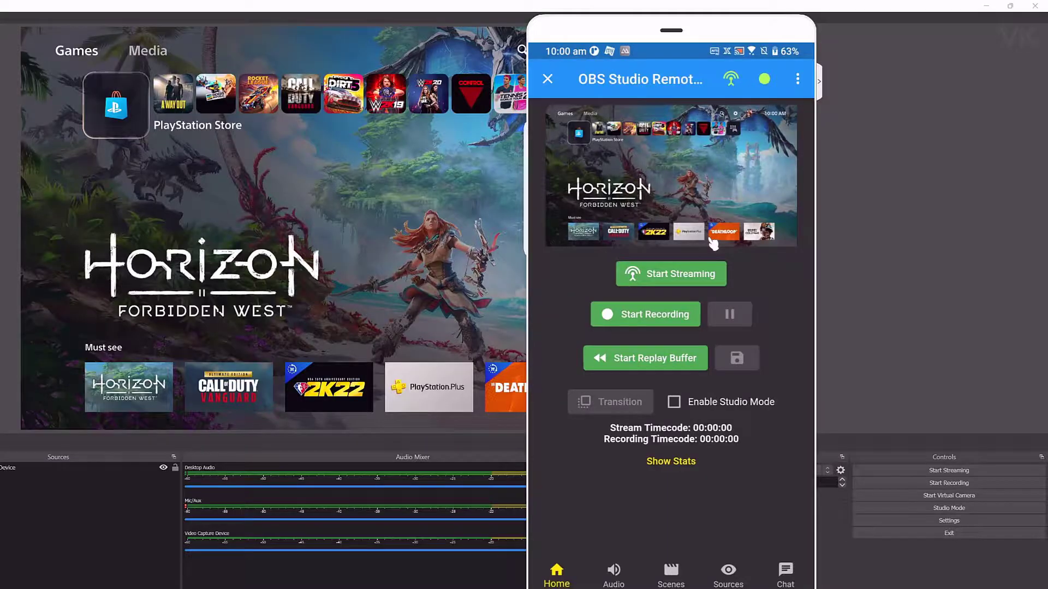